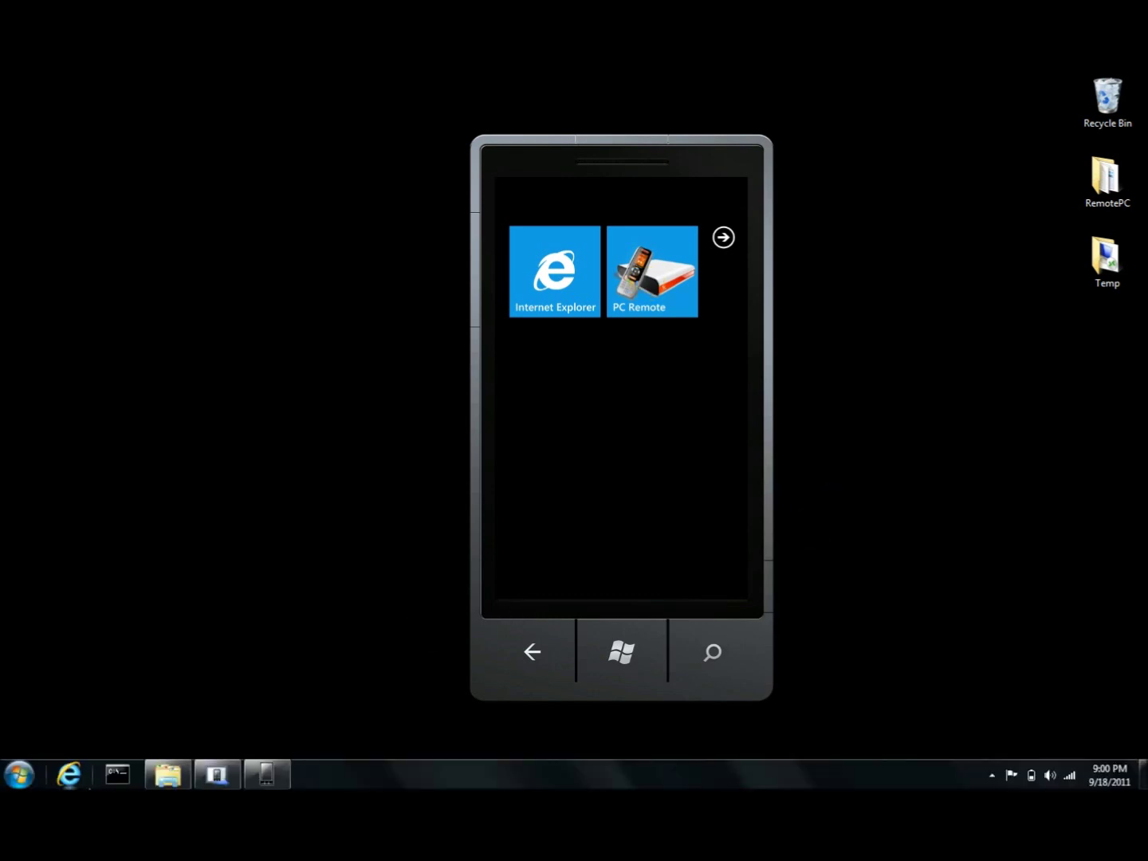
# Step: Download and run the v3.0 PCRemoteSetup.msi from pcremoteserver.com in Internet Explorer
pyautogui.click(70, 772)
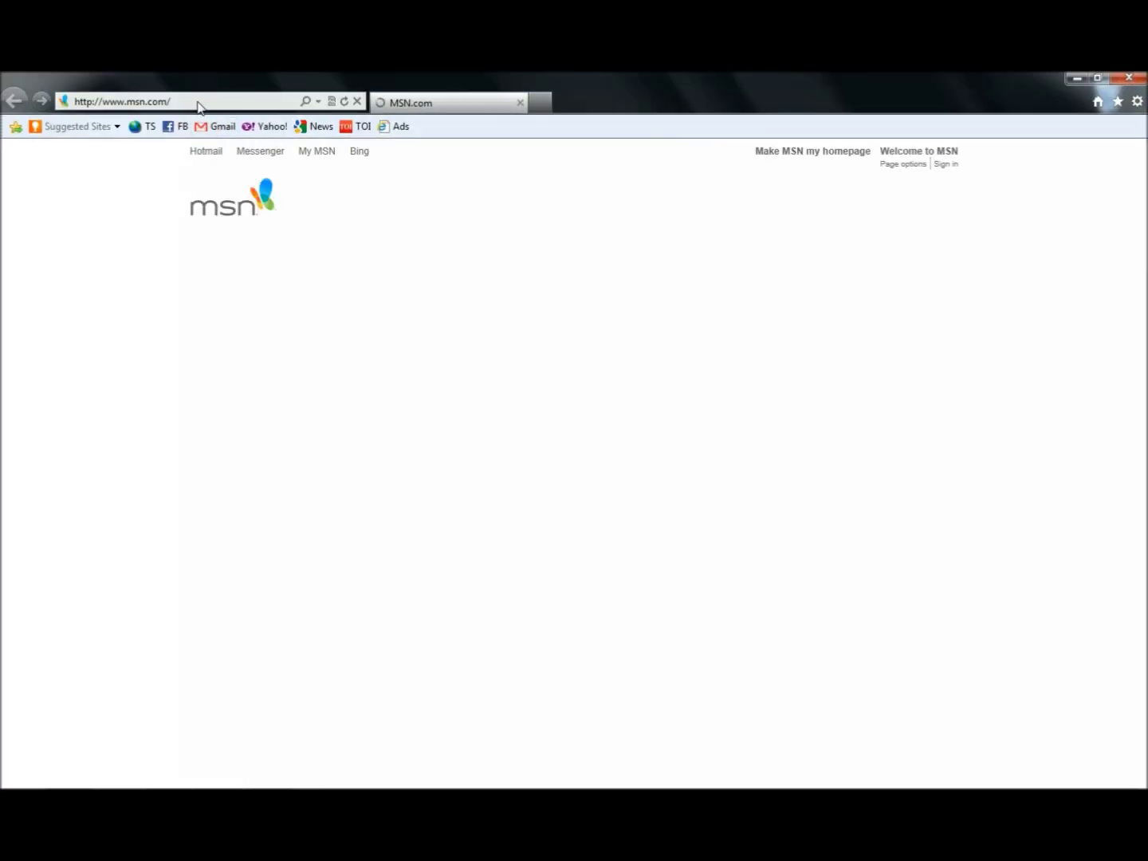
pyautogui.click(198, 103)
pyautogui.write('pcre')
pyautogui.press('Return')
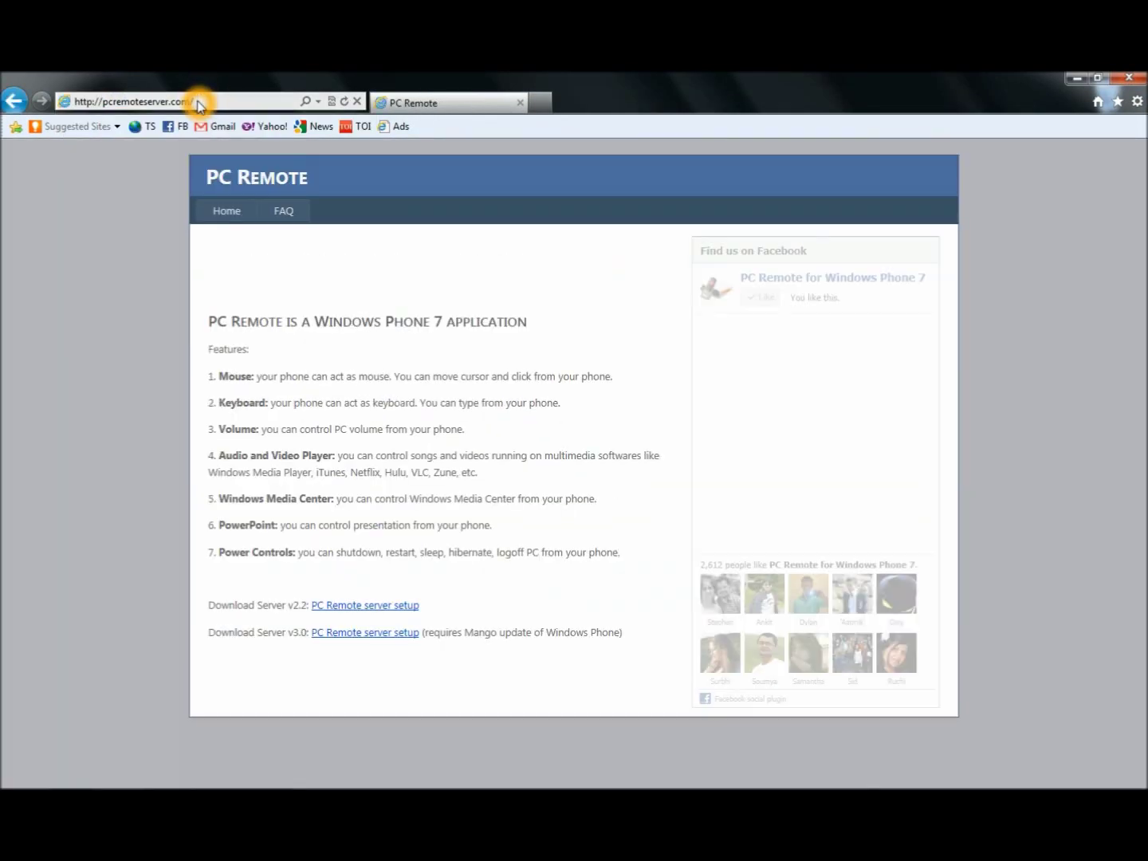
pyautogui.click(346, 634)
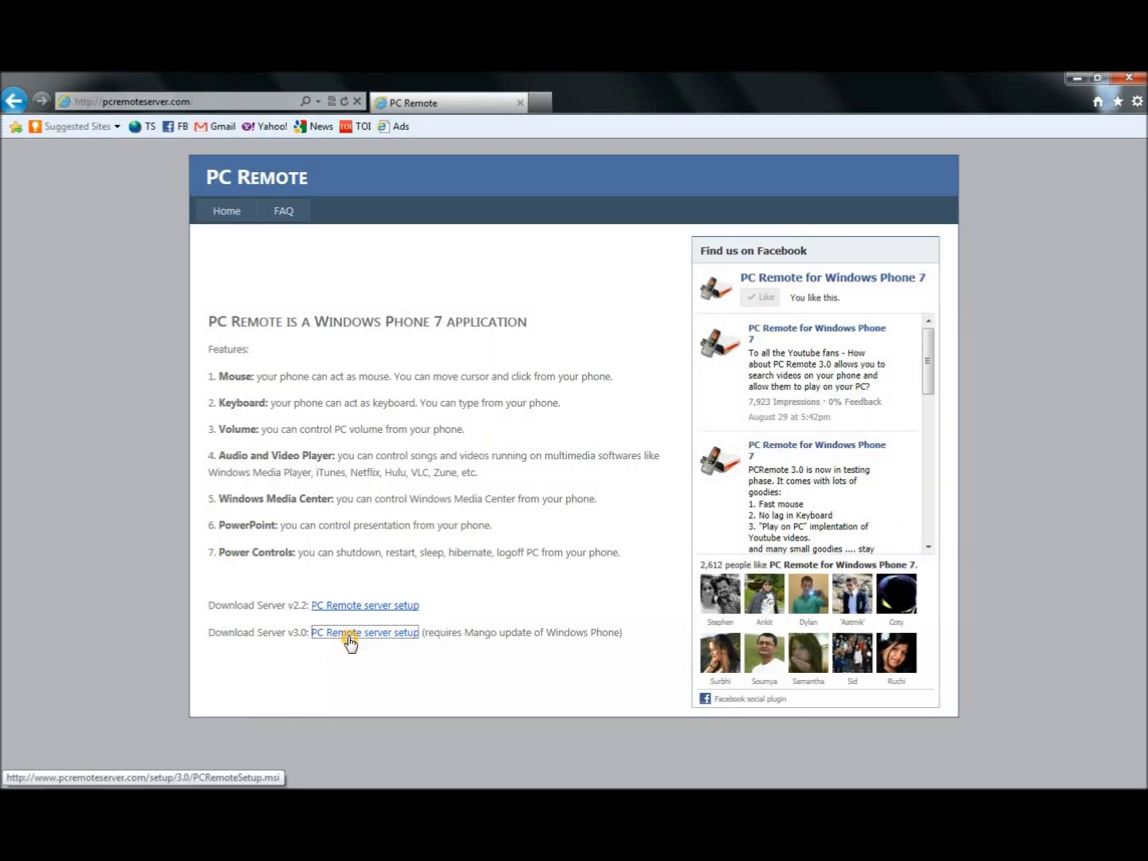
pyautogui.click(775, 770)
pyautogui.click(575, 609)
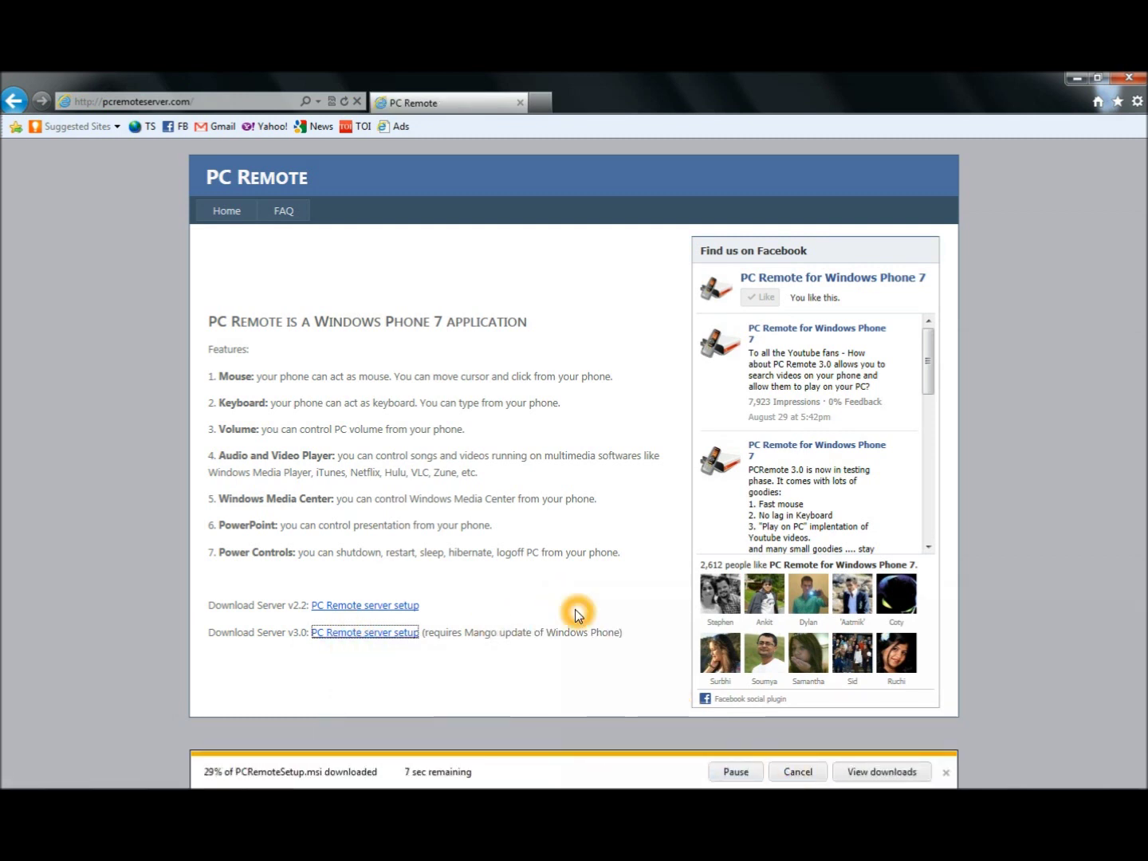
pyautogui.click(570, 601)
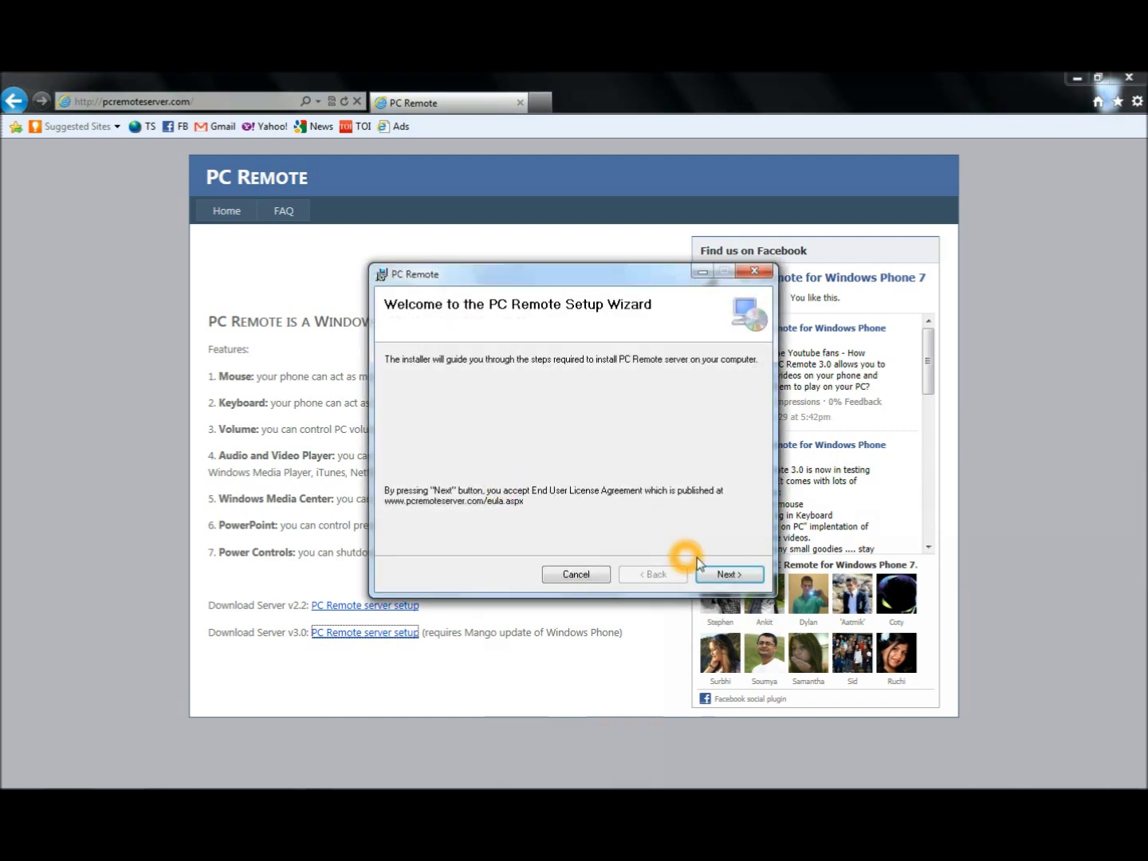
# Step: Run the PC Remote Setup Wizard to completion, approving the UAC prompt, then close it
pyautogui.click(721, 577)
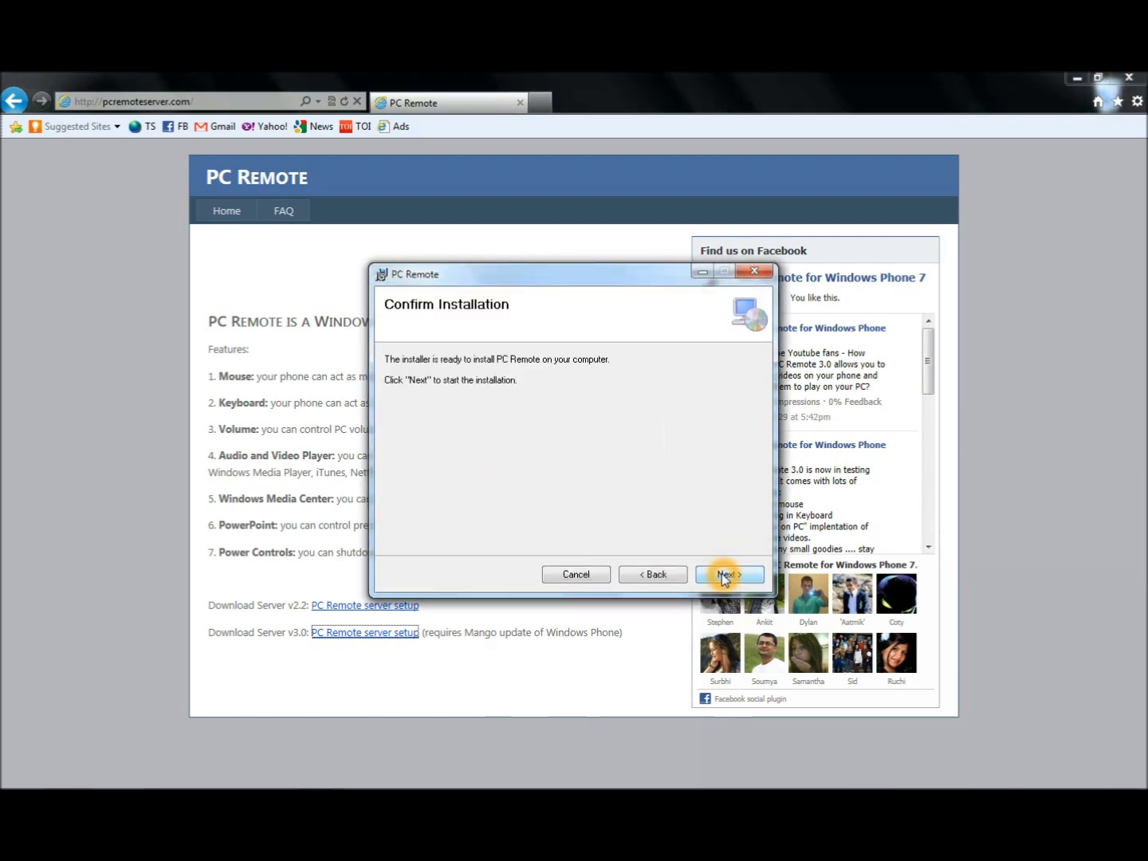
pyautogui.click(723, 576)
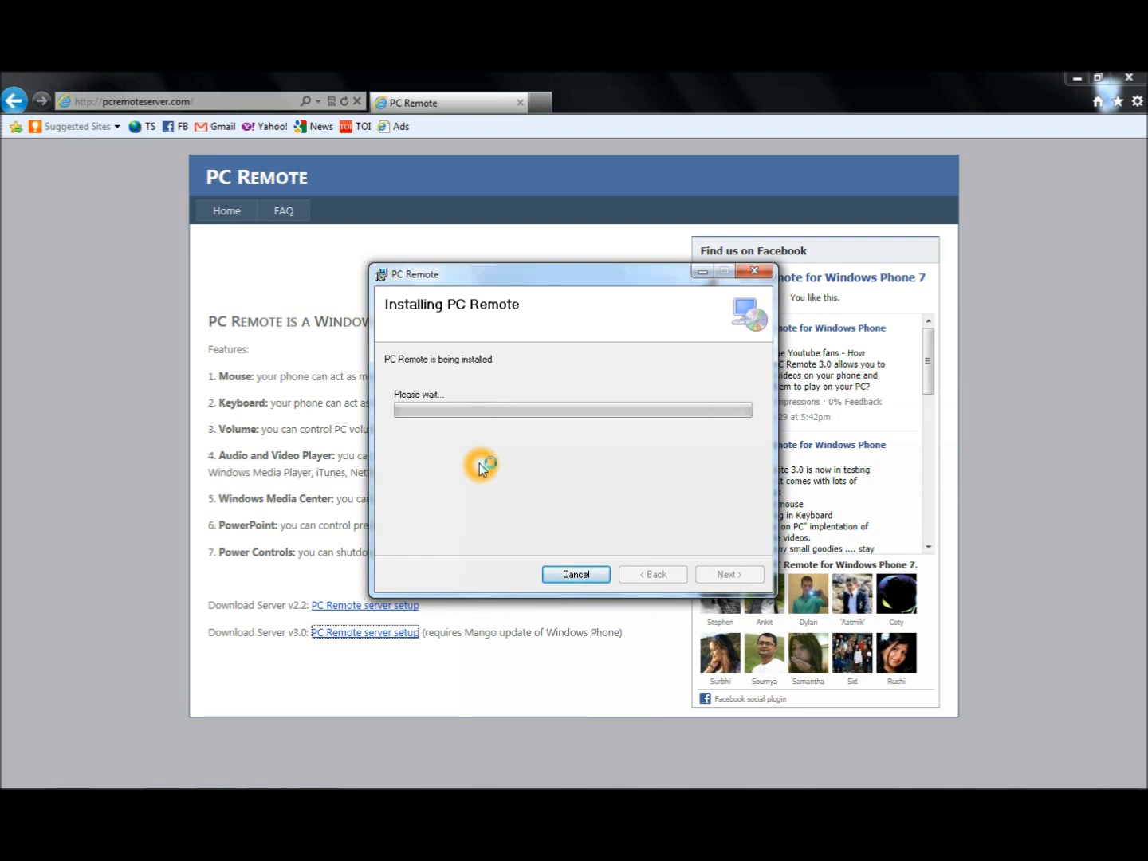
pyautogui.click(644, 467)
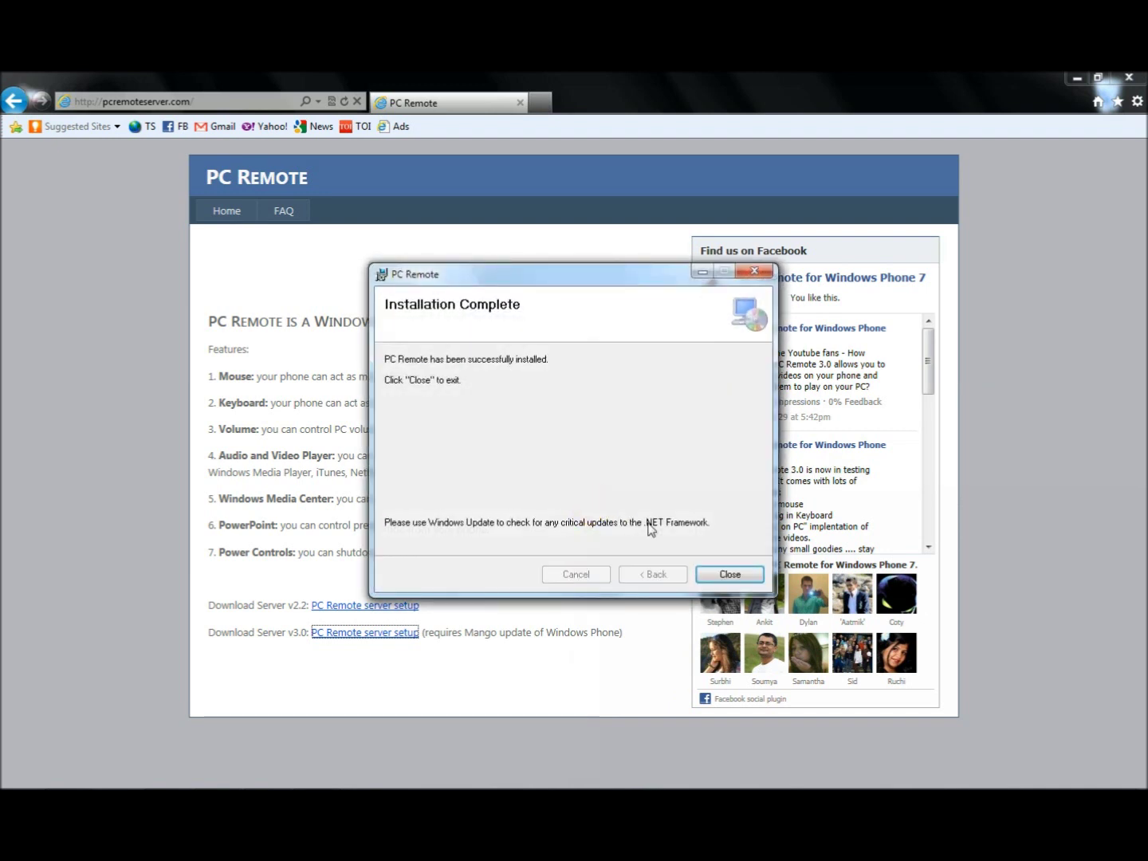
pyautogui.click(722, 572)
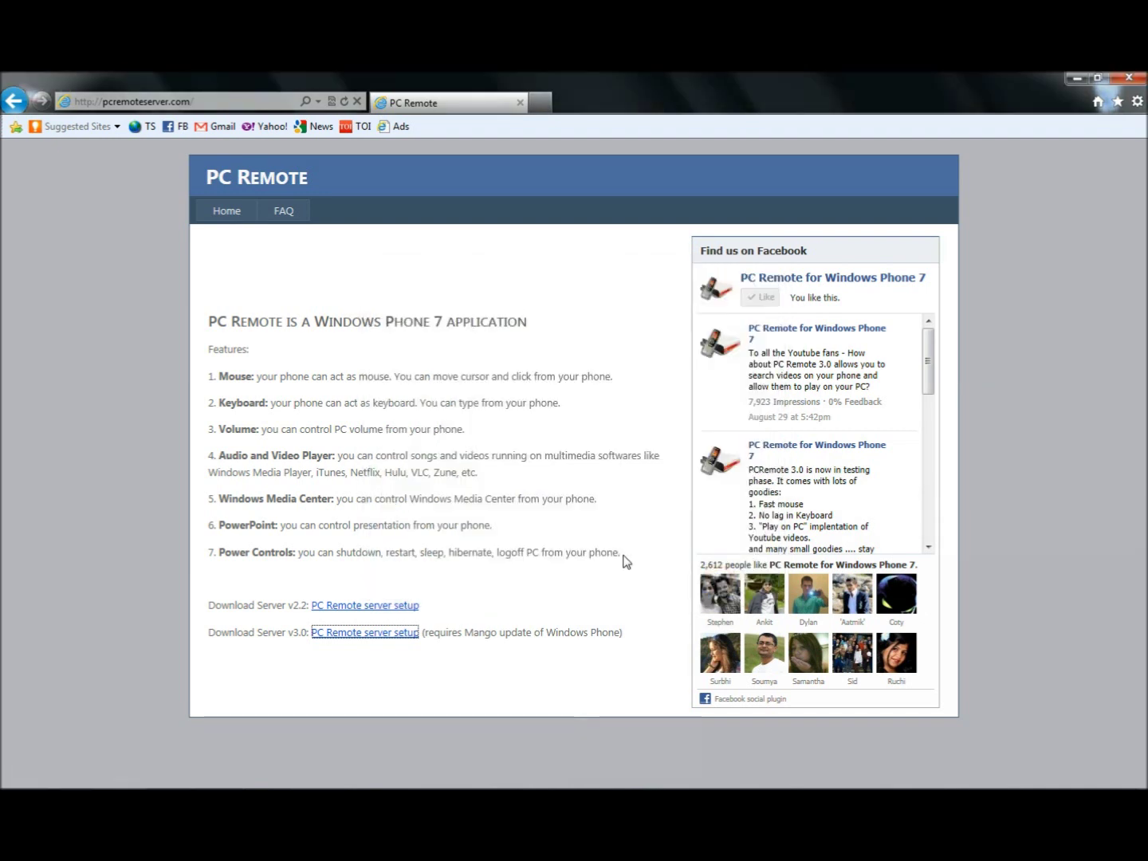
# Step: Show the desktop and allow PC Remote Server through Windows Firewall on private networks
pyautogui.click(589, 543)
pyautogui.press('super+d')
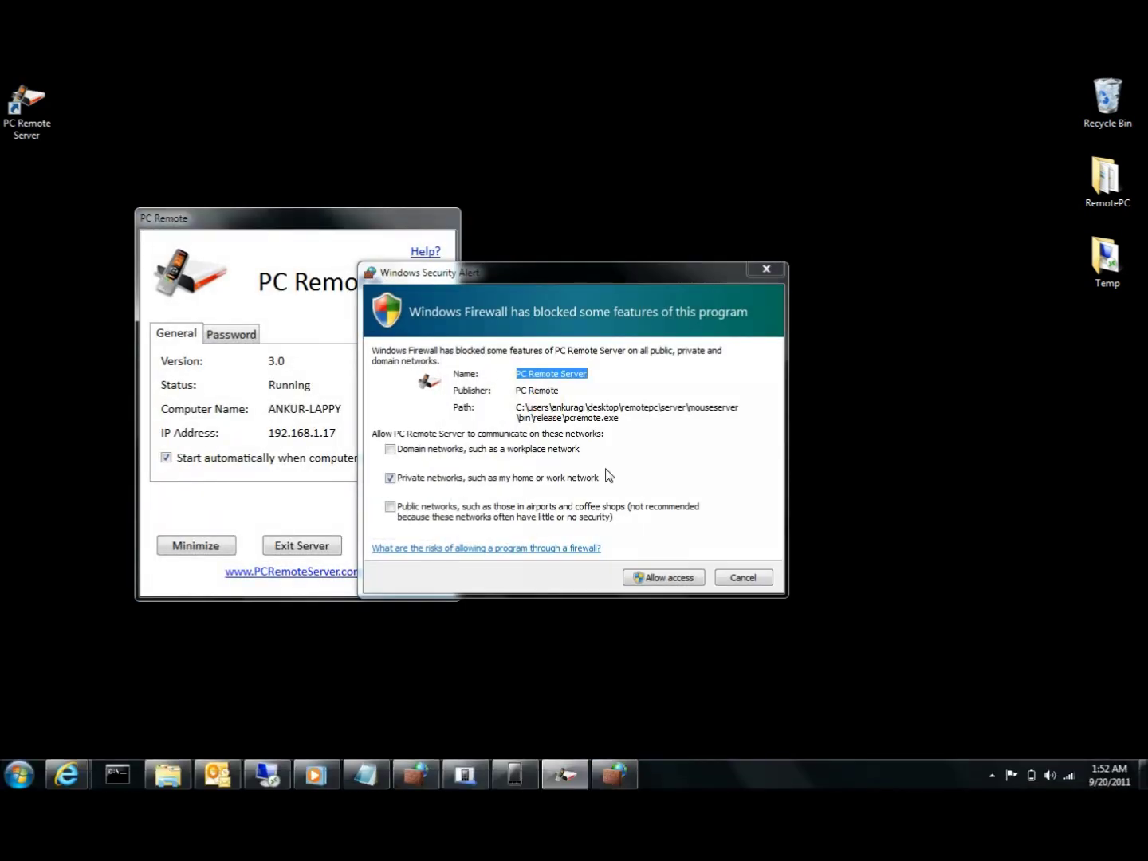
pyautogui.click(668, 581)
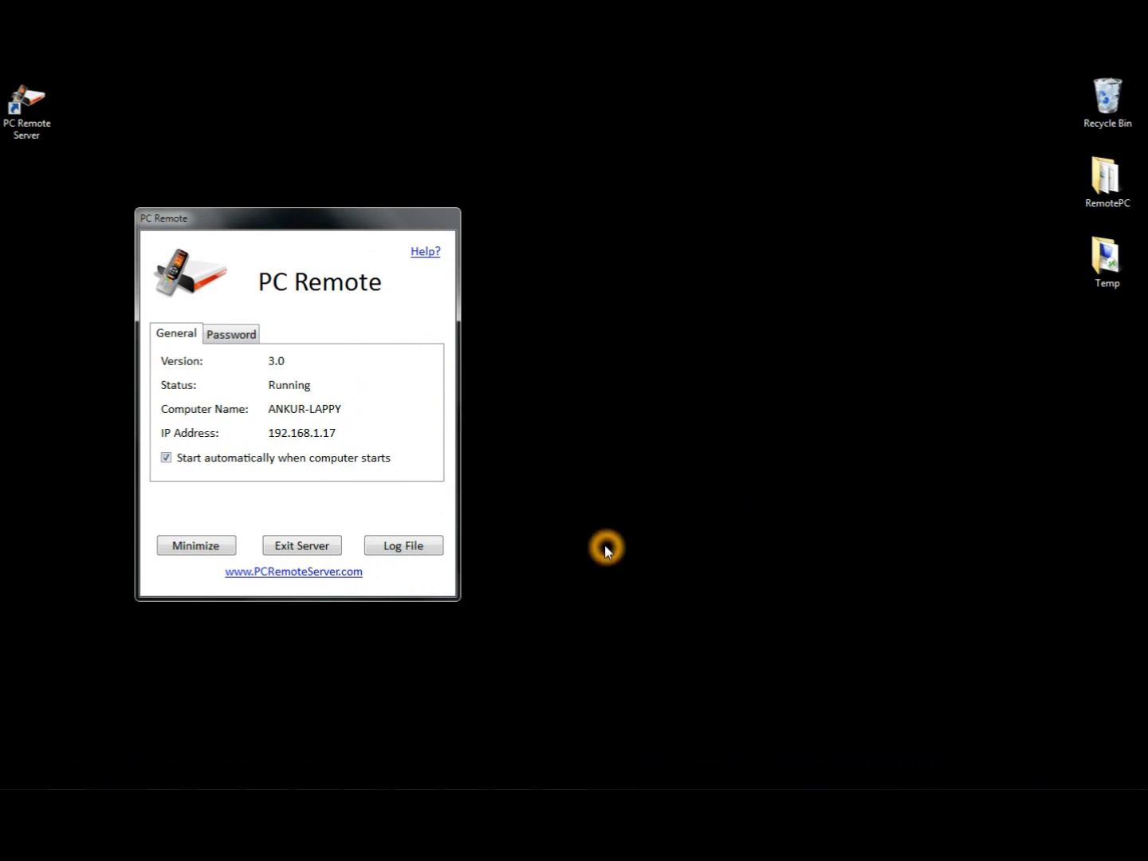
# Step: Minimize PC Remote Server and bring up the phone emulator's PC Remote app
pyautogui.click(604, 547)
pyautogui.click(194, 546)
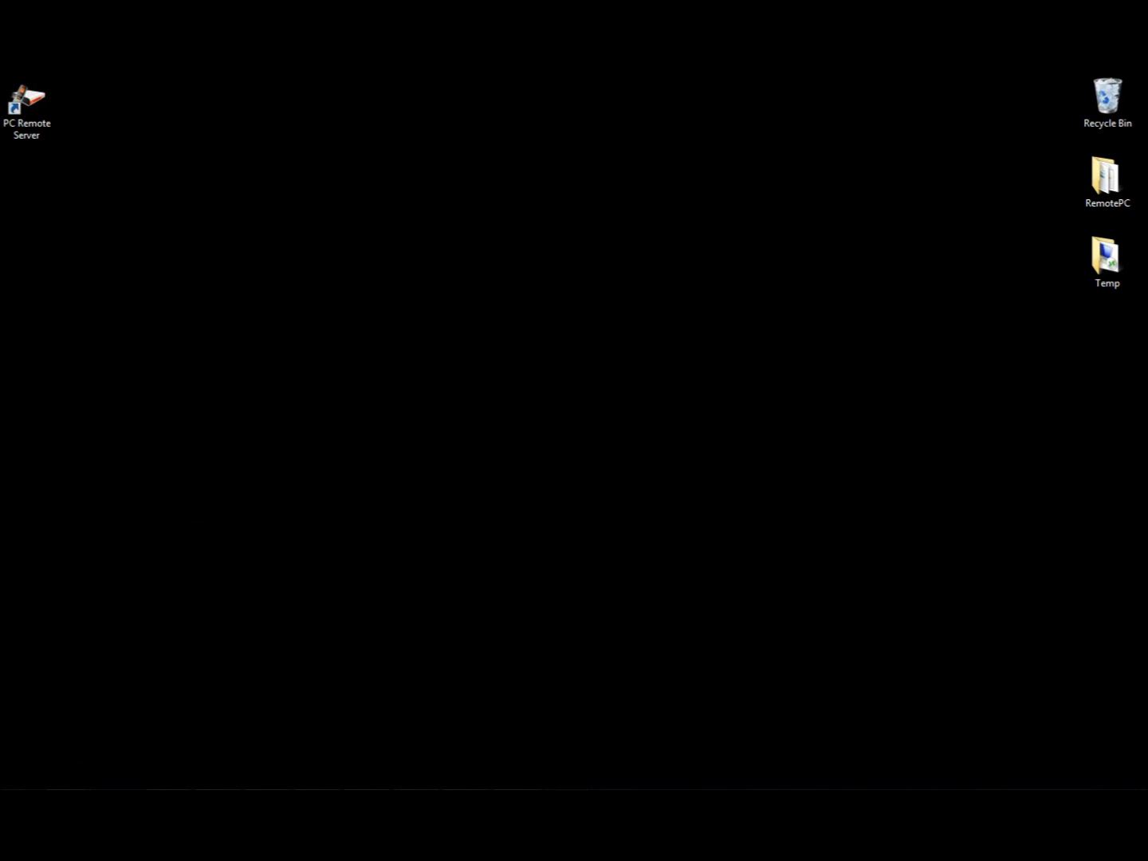
pyautogui.click(514, 774)
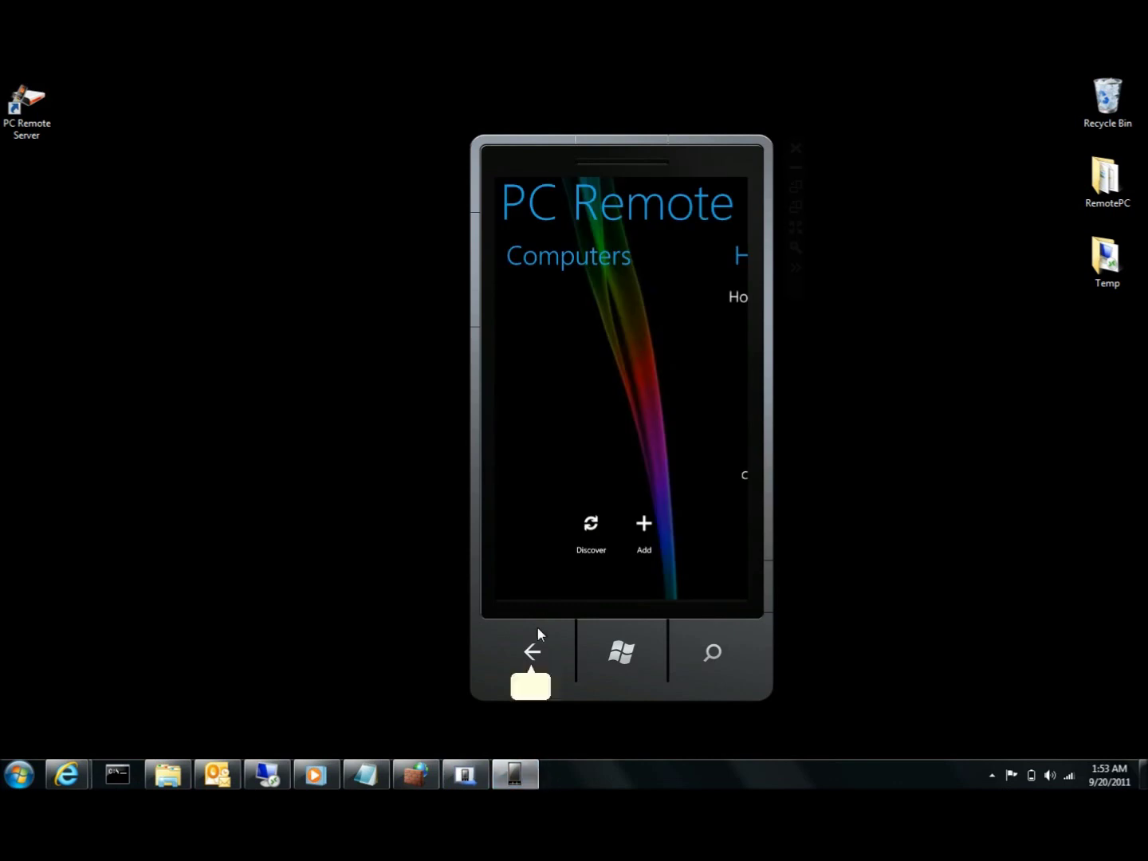
# Step: Discover computers in PC Remote and connect to ANKIT-PC, reaching the Controls screen
pyautogui.click(593, 529)
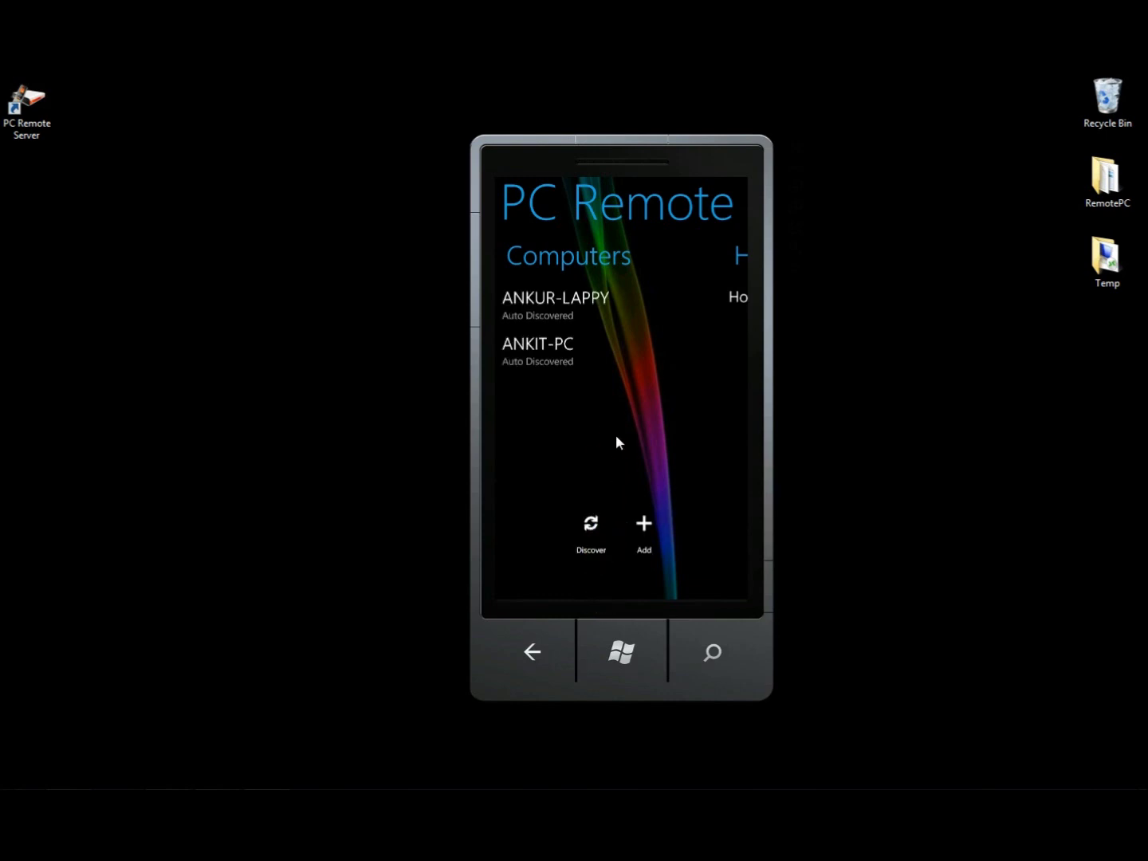
pyautogui.click(610, 361)
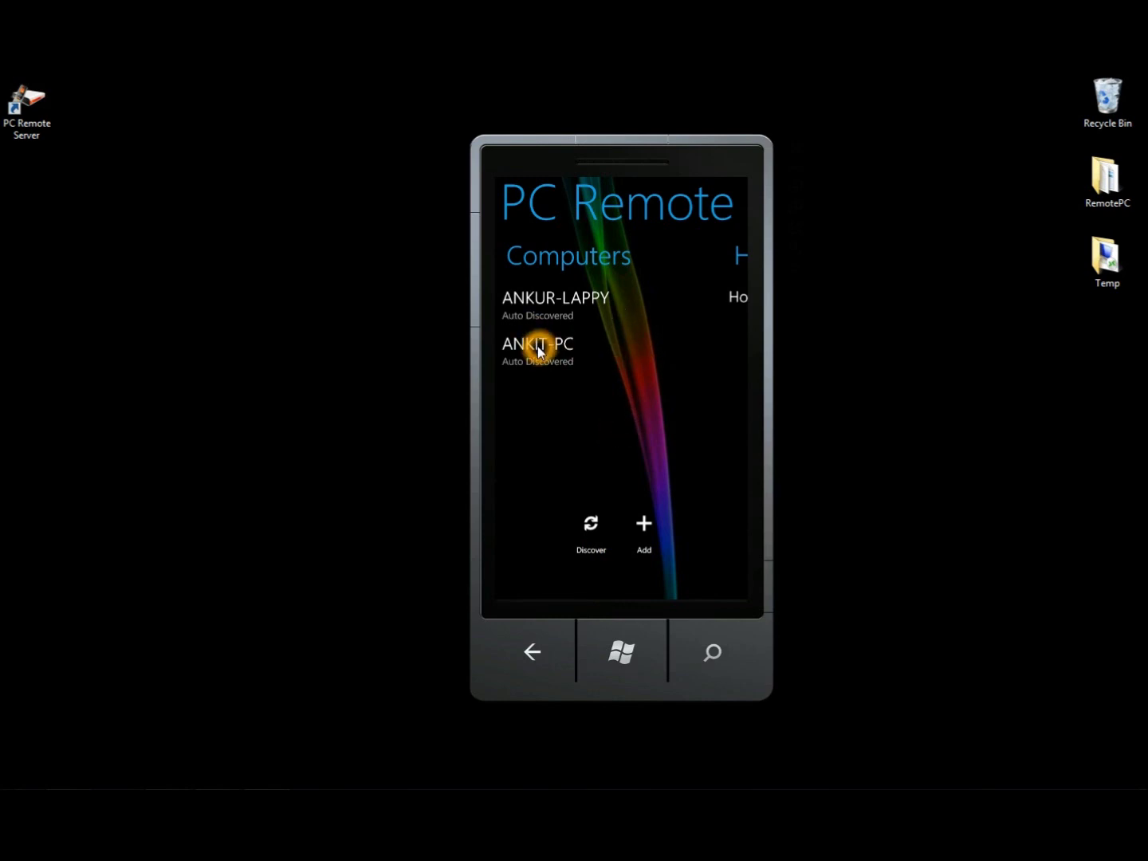
pyautogui.click(543, 297)
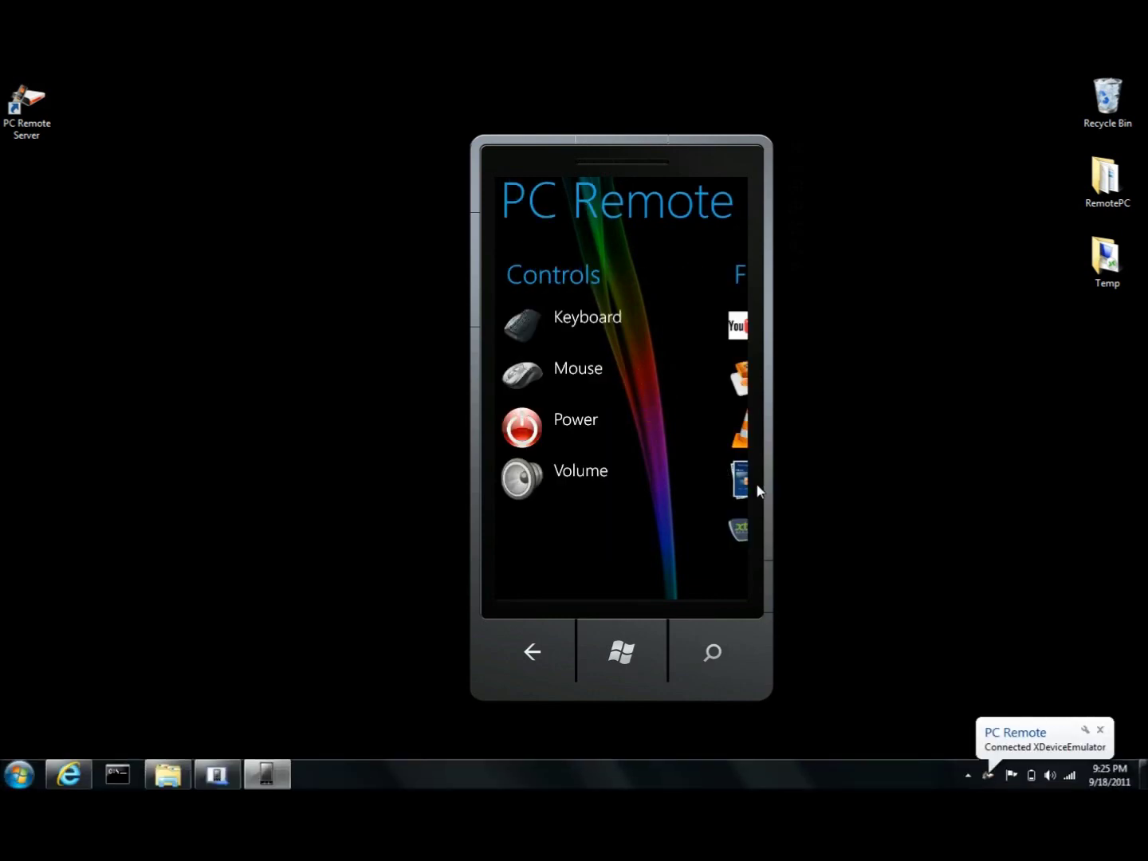
pyautogui.click(684, 561)
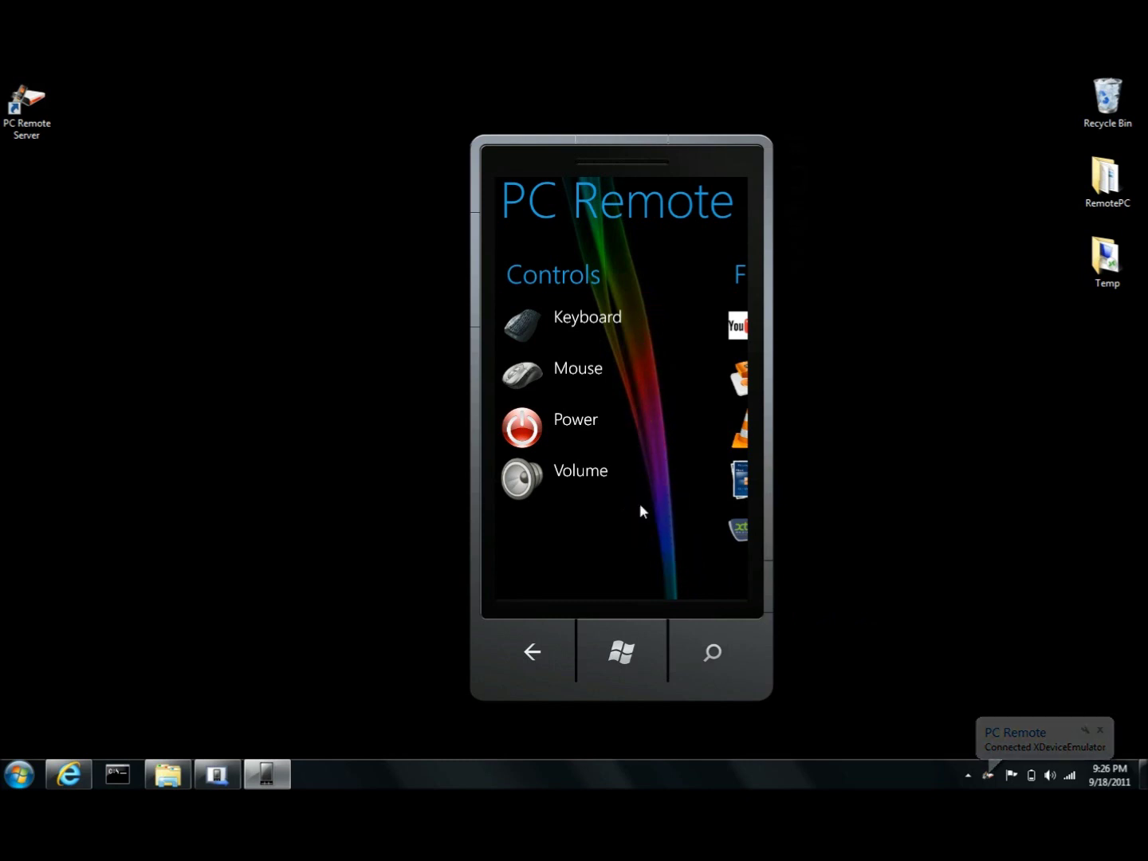
pyautogui.click(628, 307)
pyautogui.click(642, 370)
pyautogui.moveTo(667, 274); pyautogui.dragTo(592, 258)
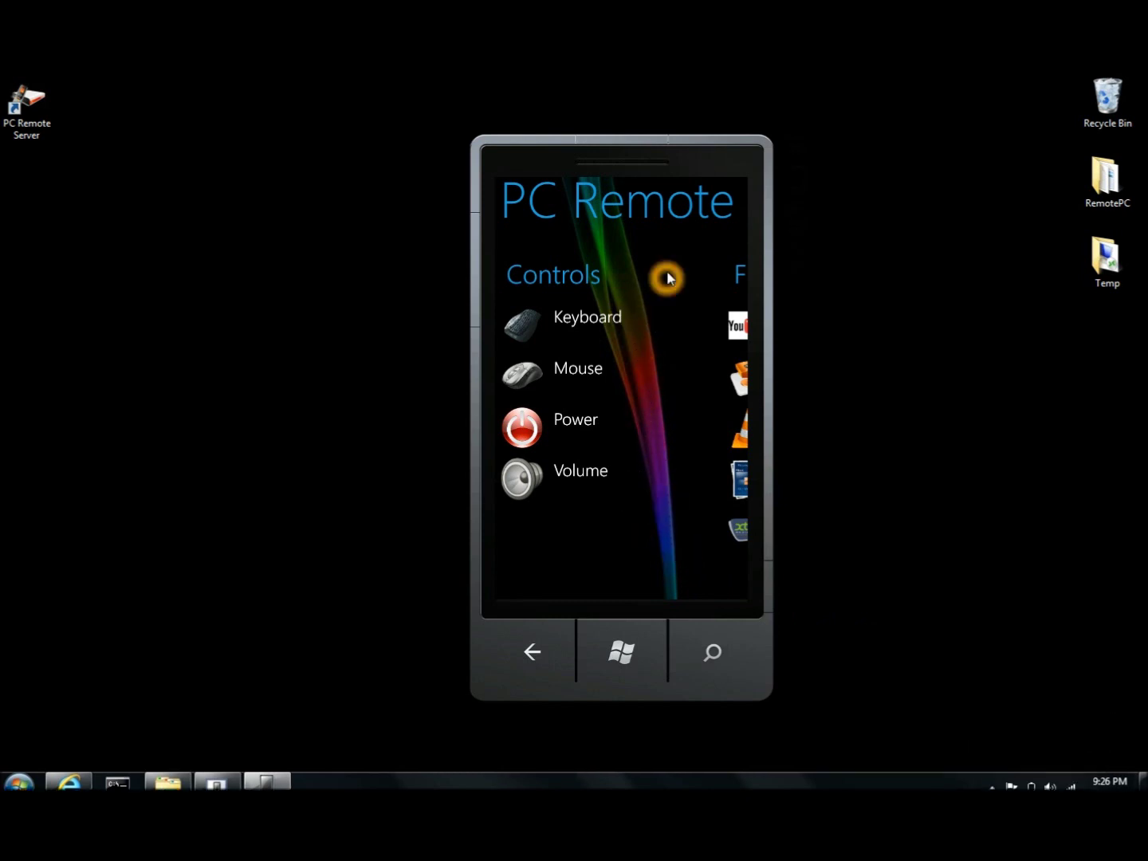
pyautogui.click(587, 417)
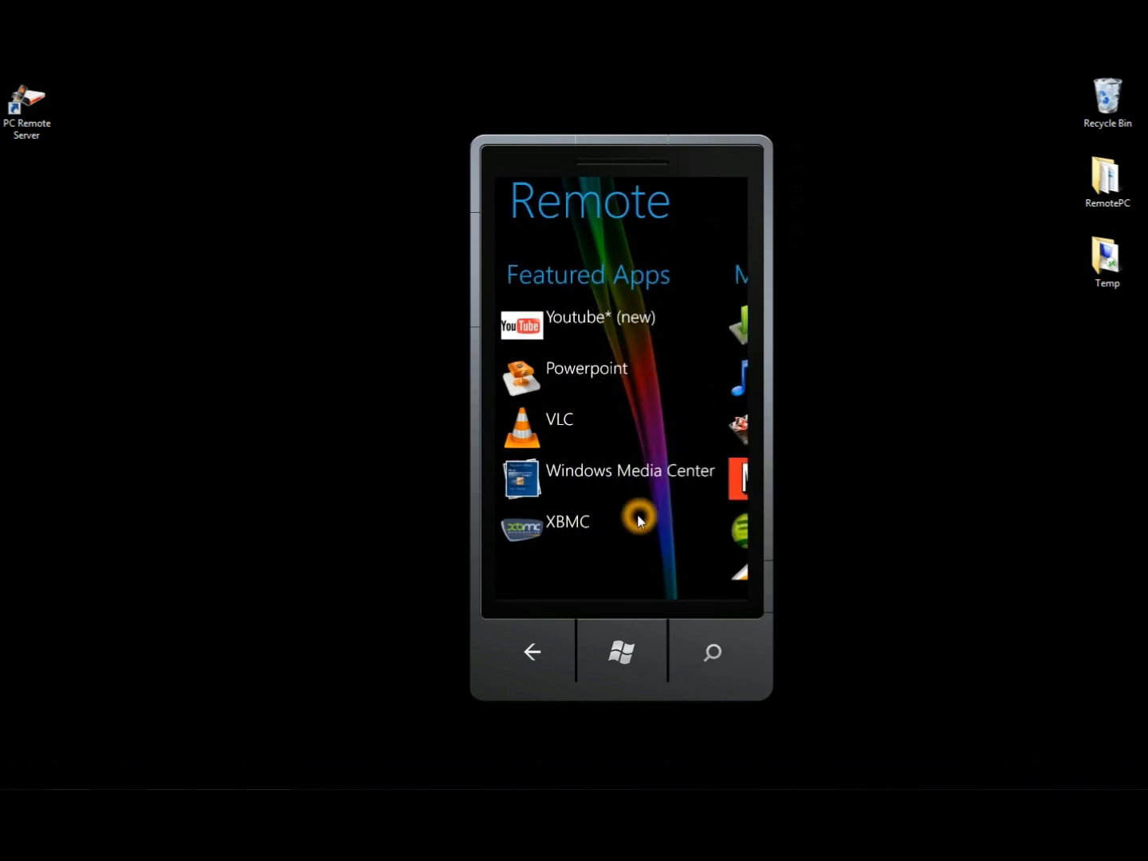
pyautogui.moveTo(638, 512); pyautogui.dragTo(589, 520)
pyautogui.click(657, 345)
pyautogui.moveTo(660, 348); pyautogui.dragTo(579, 317)
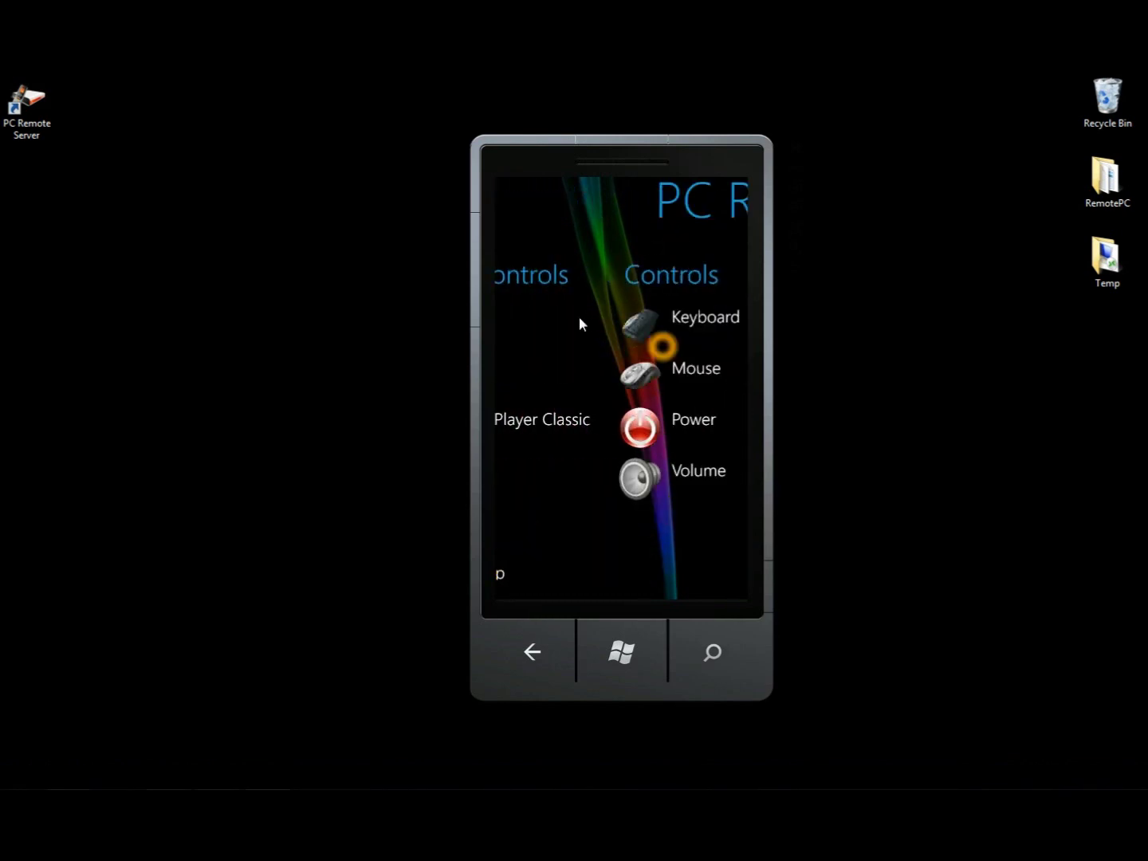